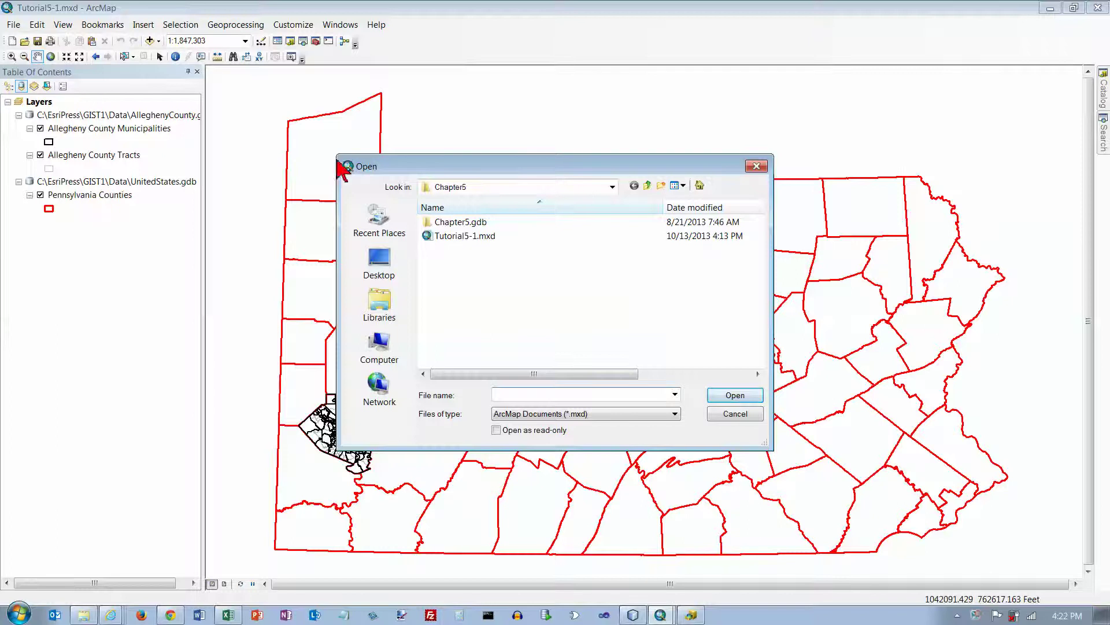
Step: Open the map document Tutorial5-2.mxd from the Maps folder
{"action": "left_click", "coordinate": [649, 185]}
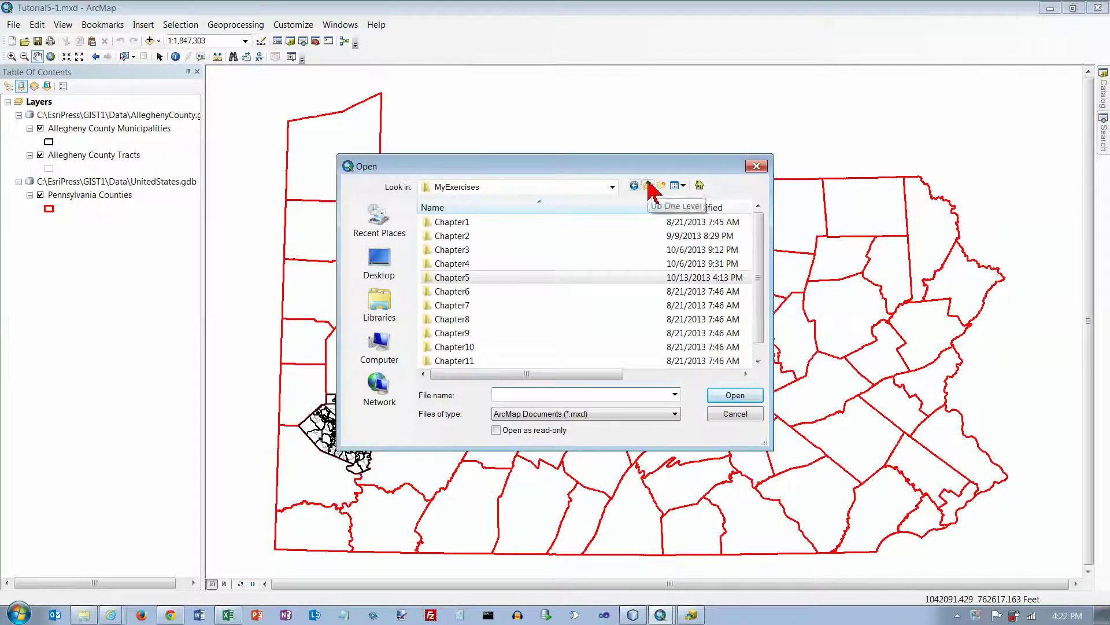
{"action": "left_click", "coordinate": [645, 185]}
{"action": "double_click", "coordinate": [455, 237]}
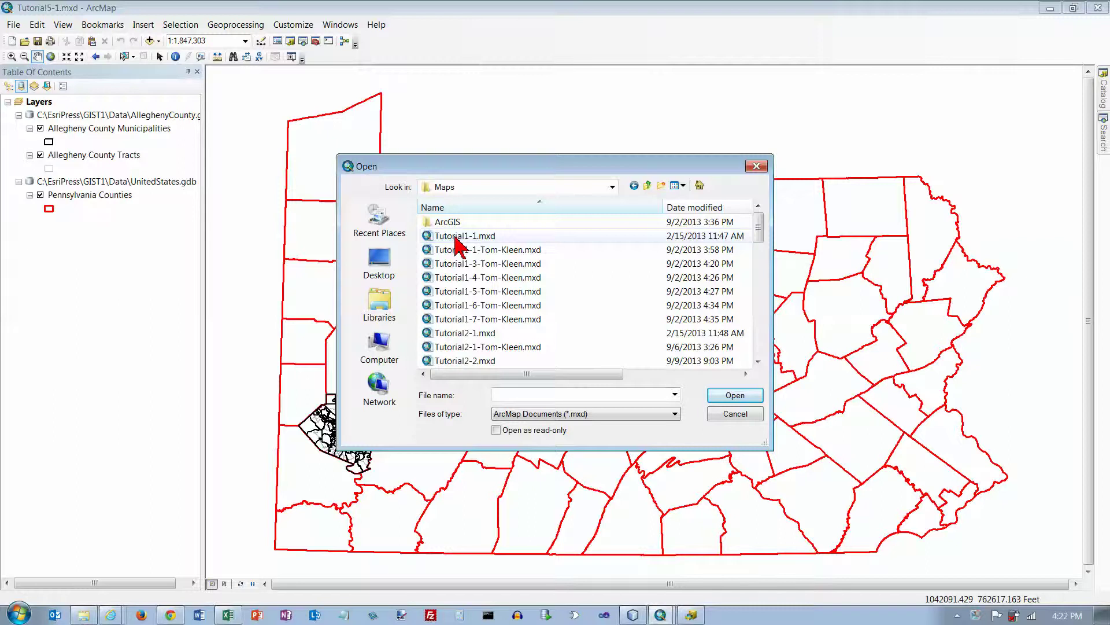
{"action": "scroll", "coordinate": [759, 335], "scroll_direction": "down", "scroll_amount": 2}
{"action": "scroll", "coordinate": [762, 341], "scroll_direction": "down", "scroll_amount": 4}
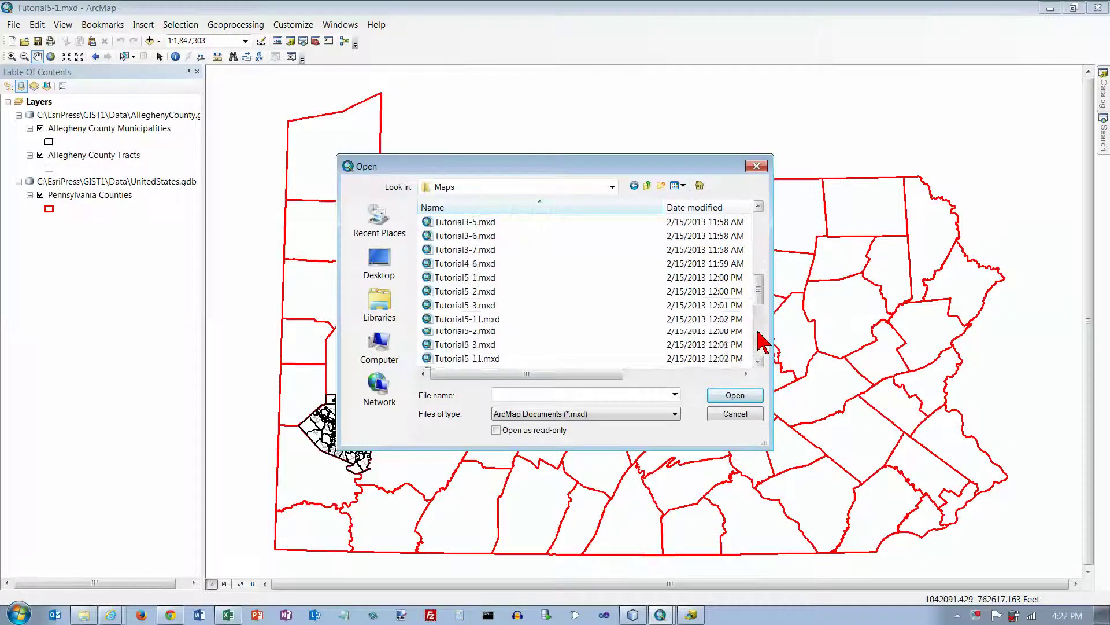
{"action": "left_click", "coordinate": [489, 291]}
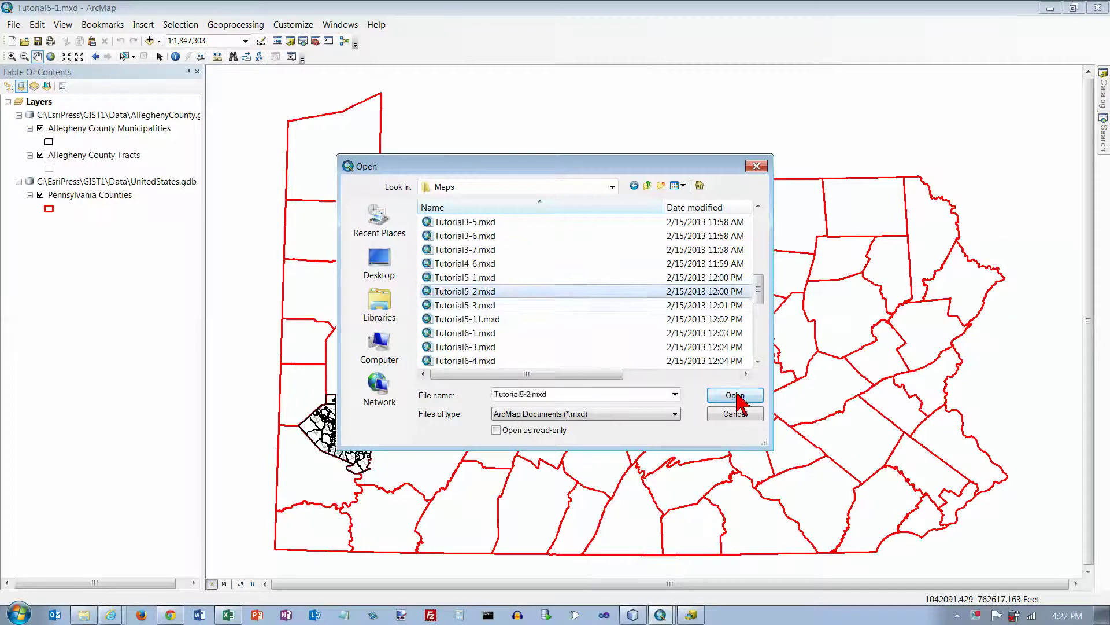
{"action": "left_click", "coordinate": [737, 395]}
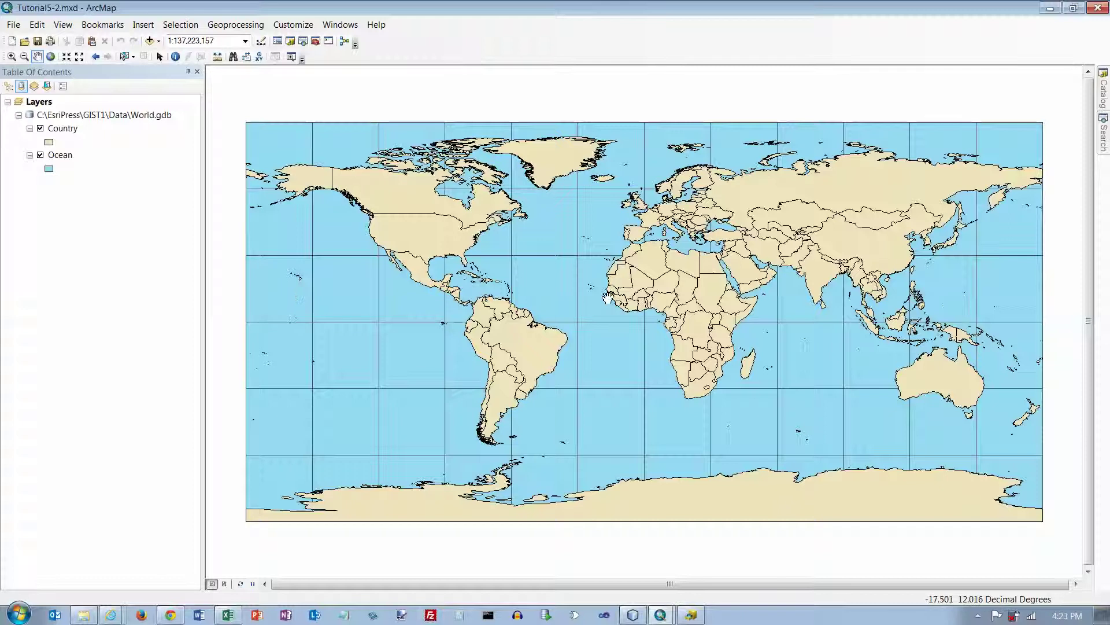
Step: Set the Layers data frame's coordinate system to the projected world system Mercator (world)
{"action": "left_click", "coordinate": [159, 56]}
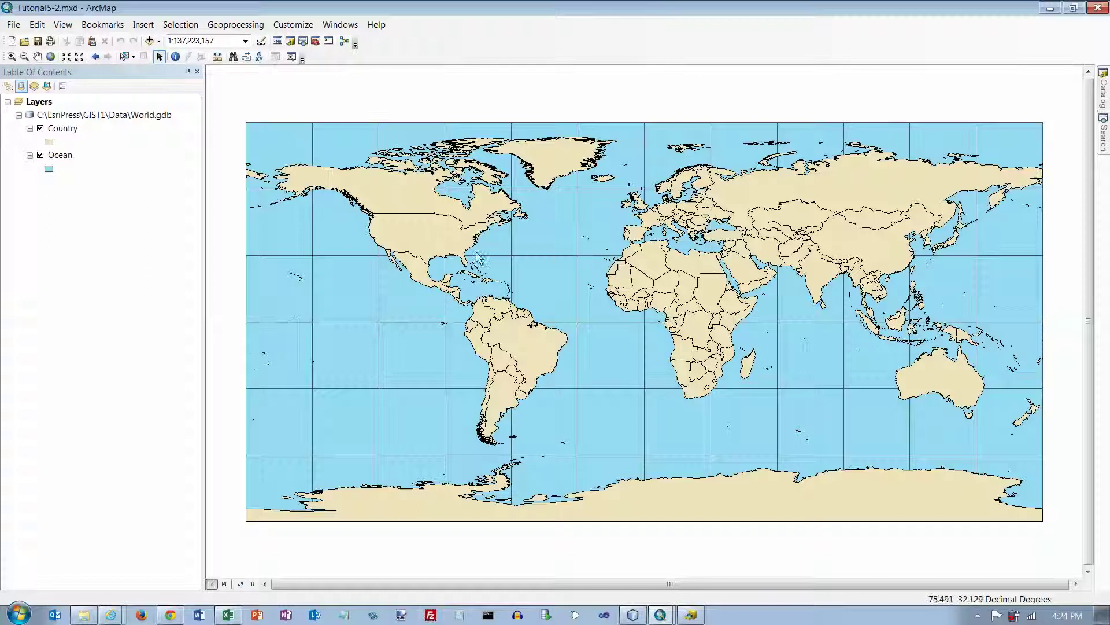
{"action": "right_click", "coordinate": [35, 106]}
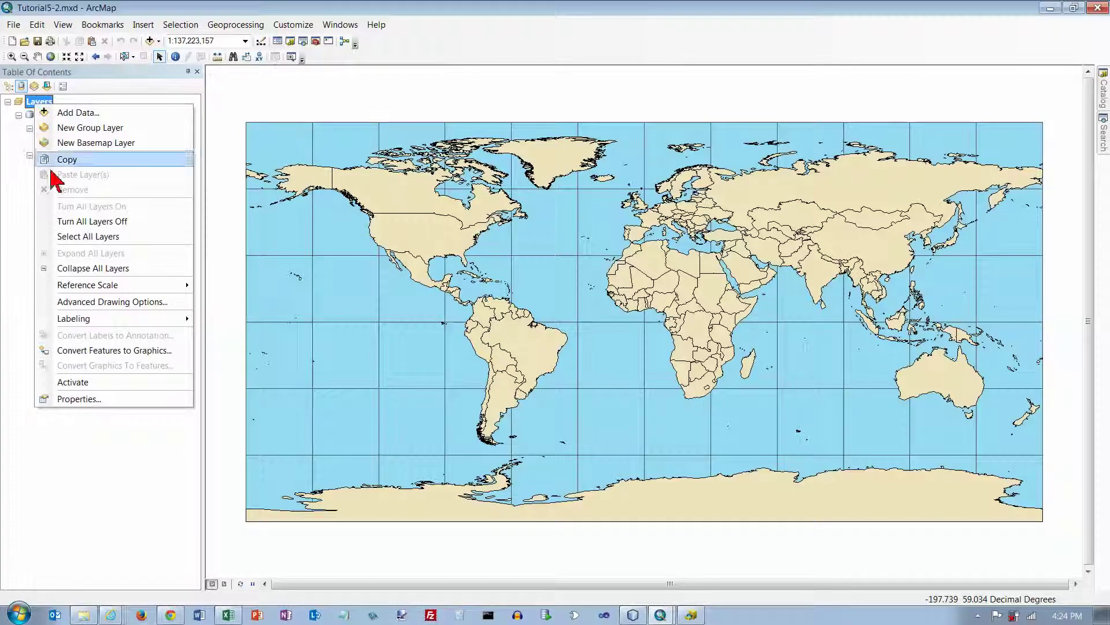
{"action": "left_click", "coordinate": [76, 399]}
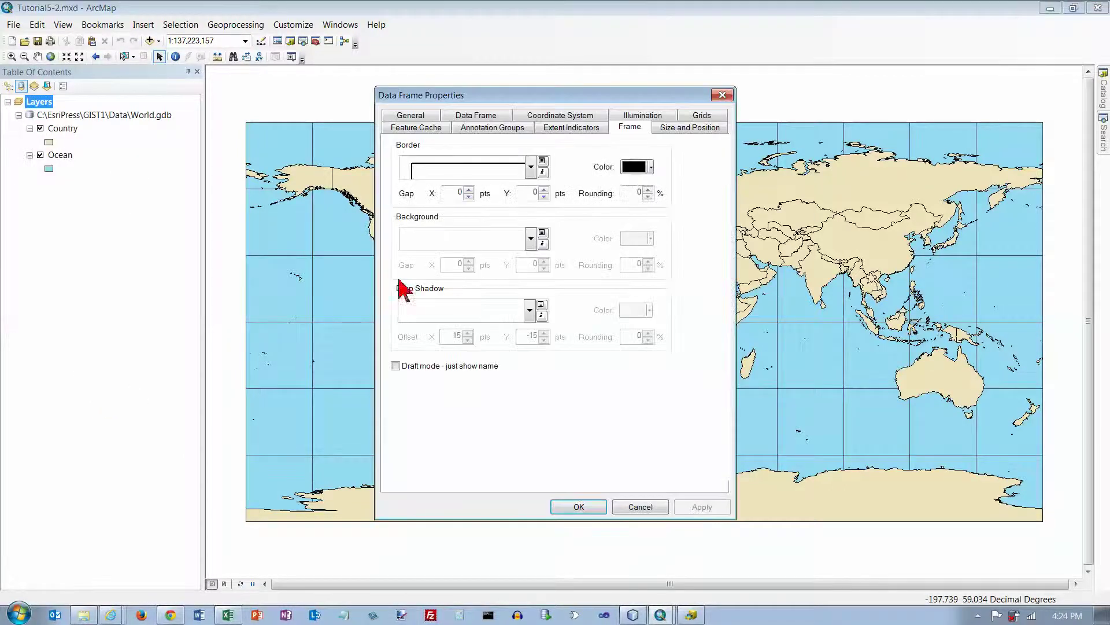
{"action": "left_click", "coordinate": [560, 117]}
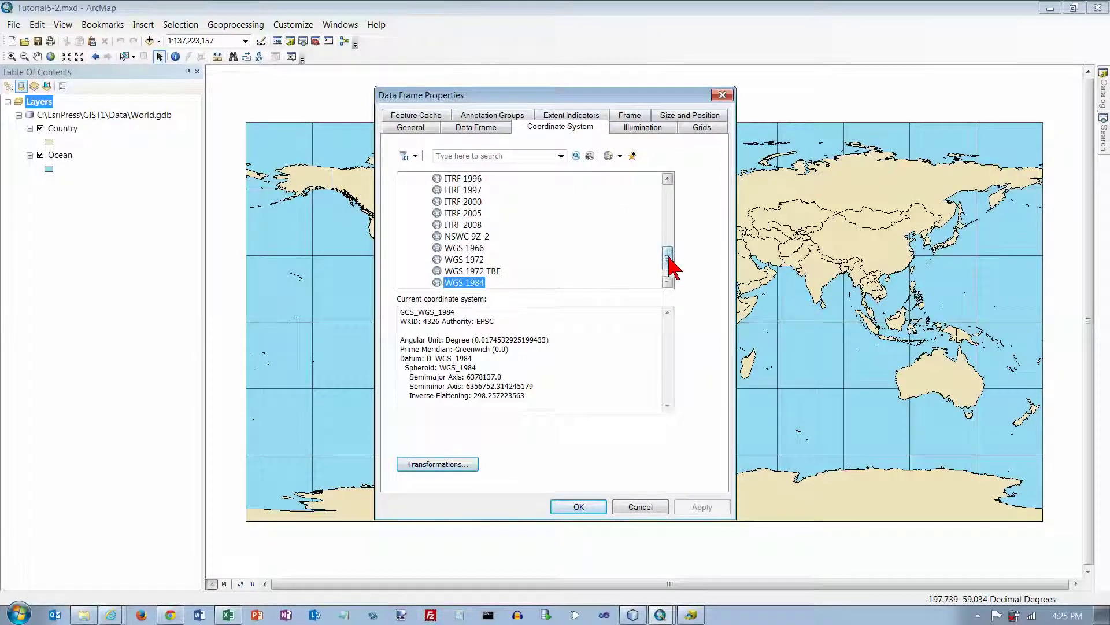
{"action": "left_click_drag", "start_coordinate": [670, 261], "coordinate": [670, 272]}
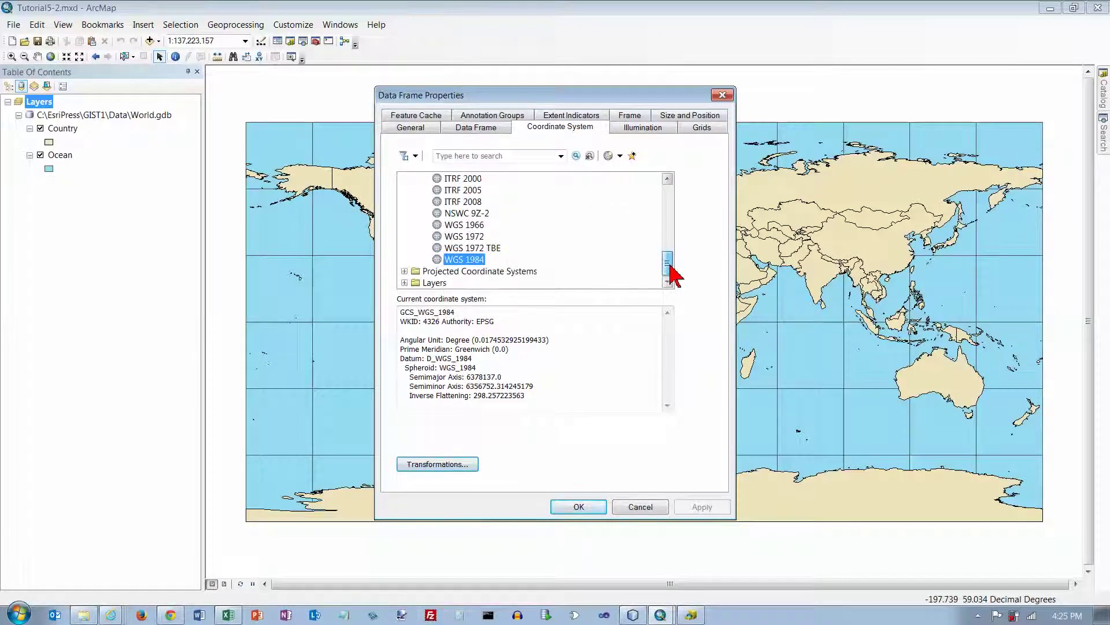
{"action": "left_click", "coordinate": [405, 272]}
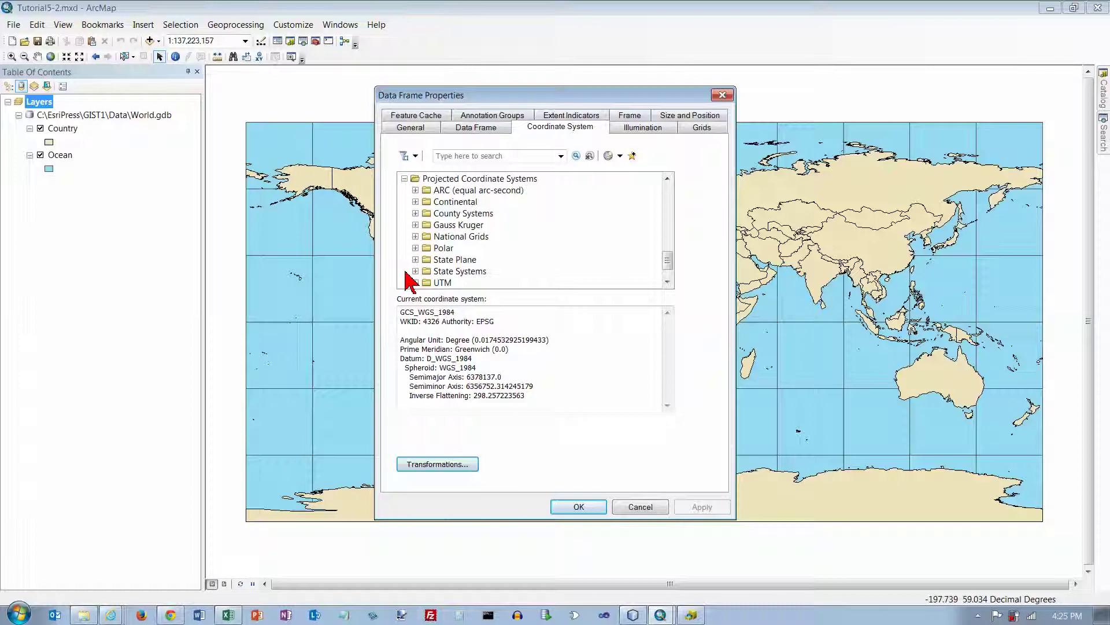
{"action": "left_click", "coordinate": [668, 282]}
{"action": "left_click", "coordinate": [668, 282]}
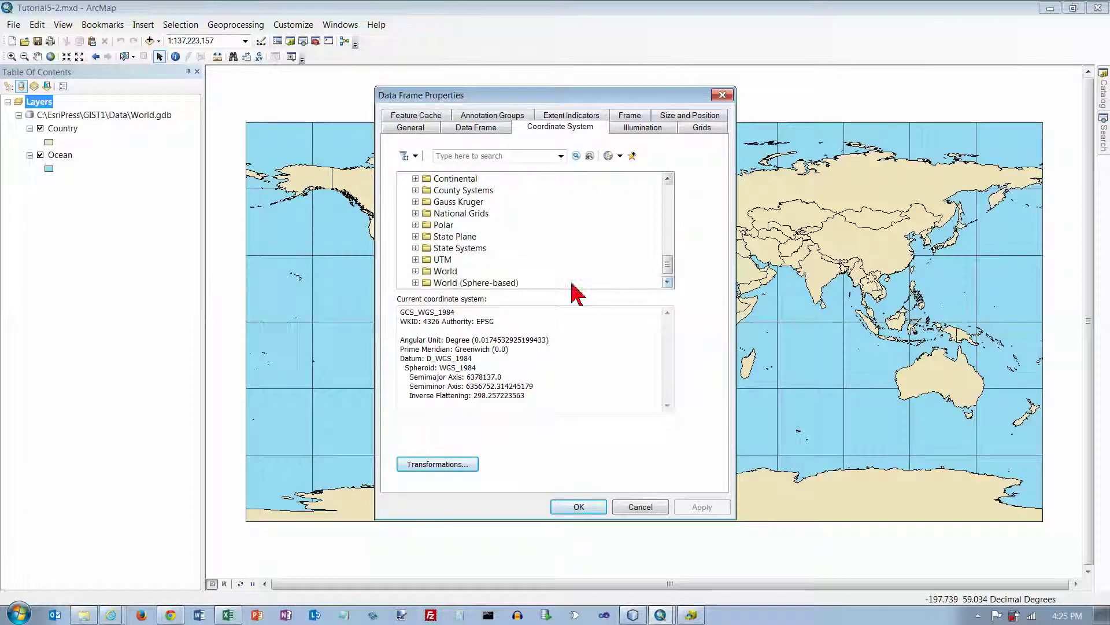
{"action": "left_click", "coordinate": [414, 270]}
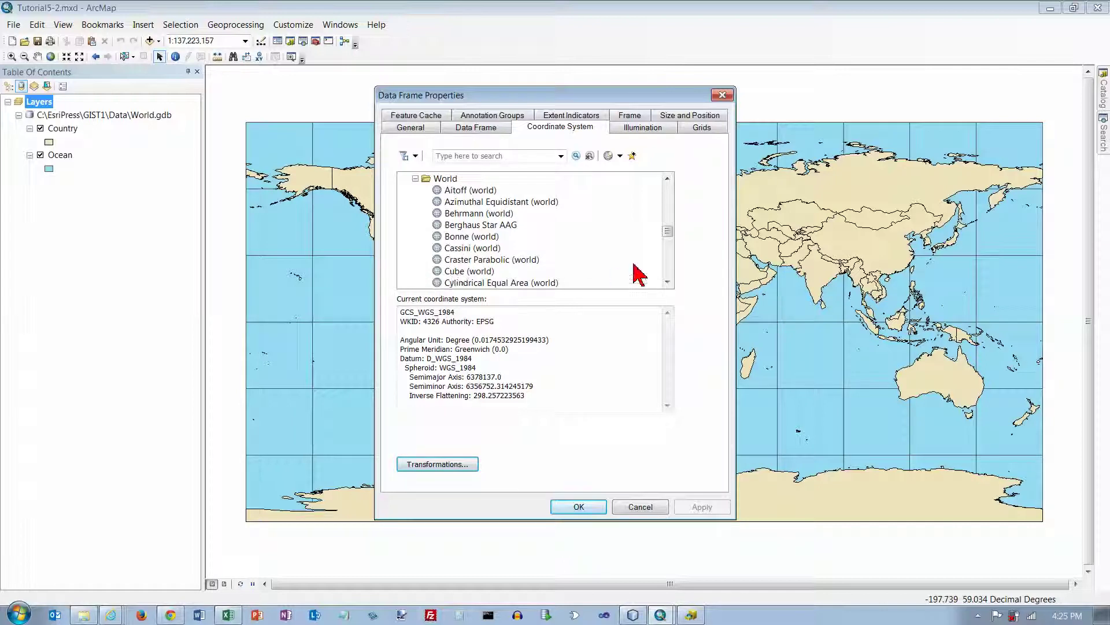
{"action": "left_click", "coordinate": [668, 267]}
{"action": "left_click", "coordinate": [669, 272]}
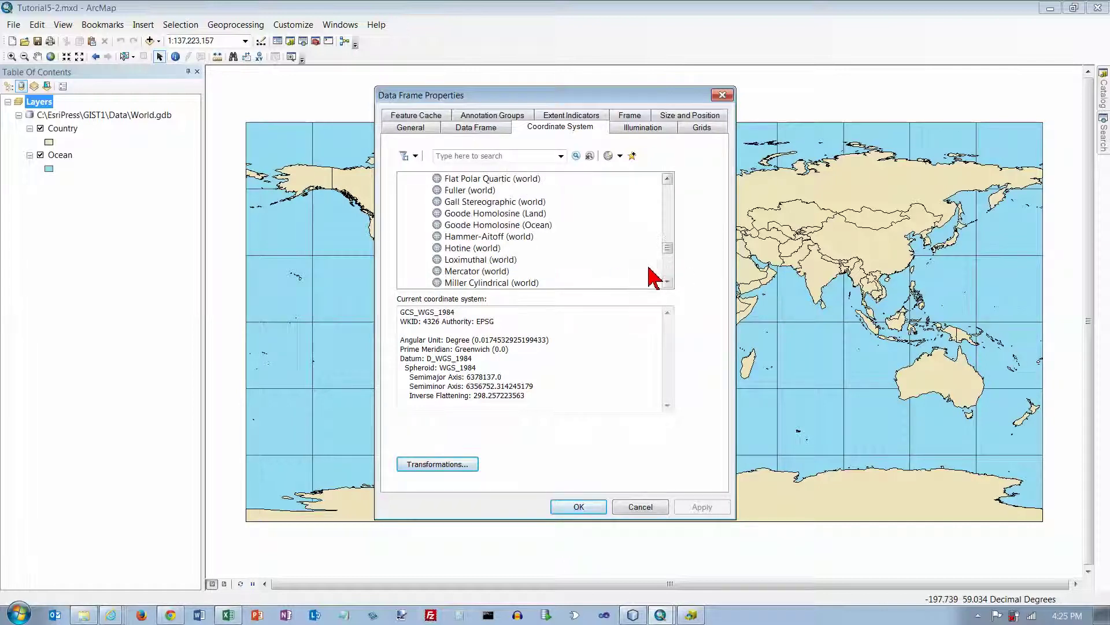
{"action": "left_click", "coordinate": [472, 274]}
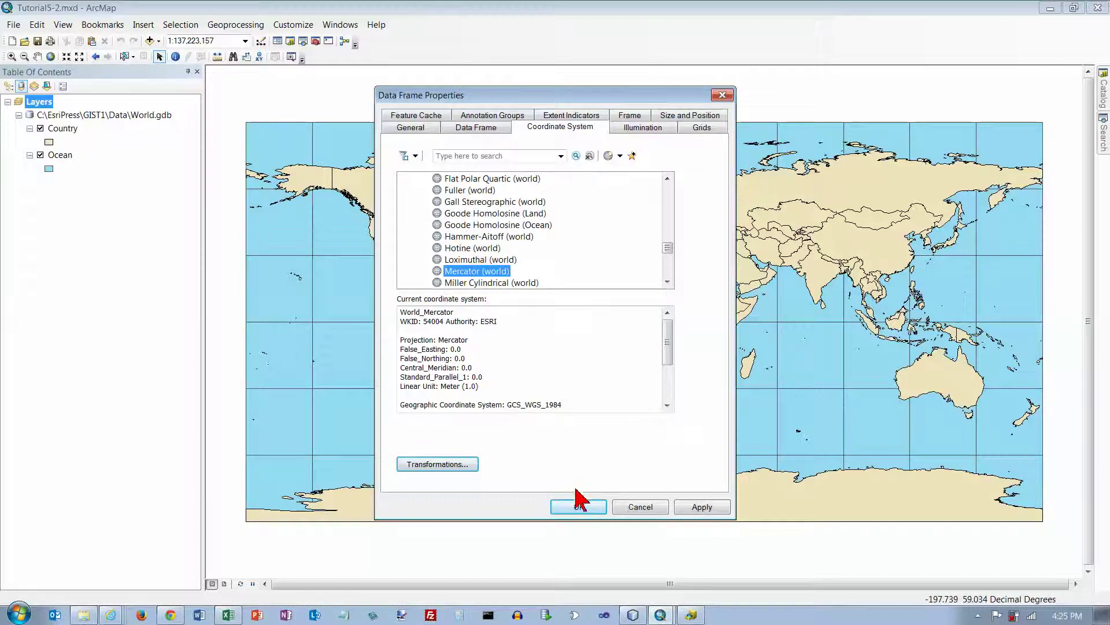
{"action": "left_click", "coordinate": [580, 507]}
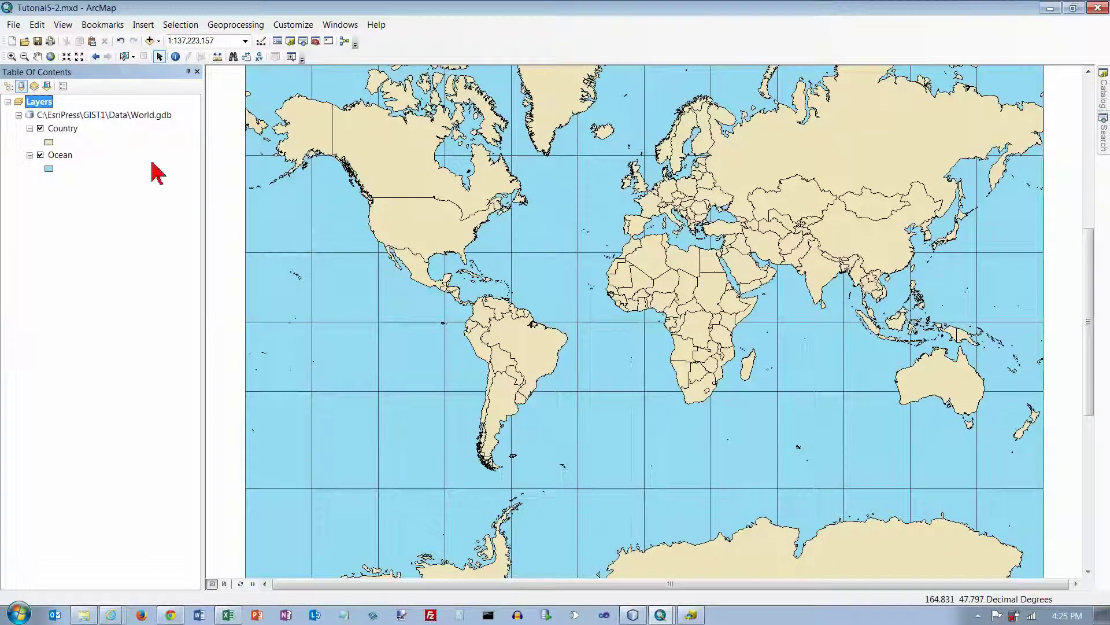
{"action": "left_click", "coordinate": [51, 57]}
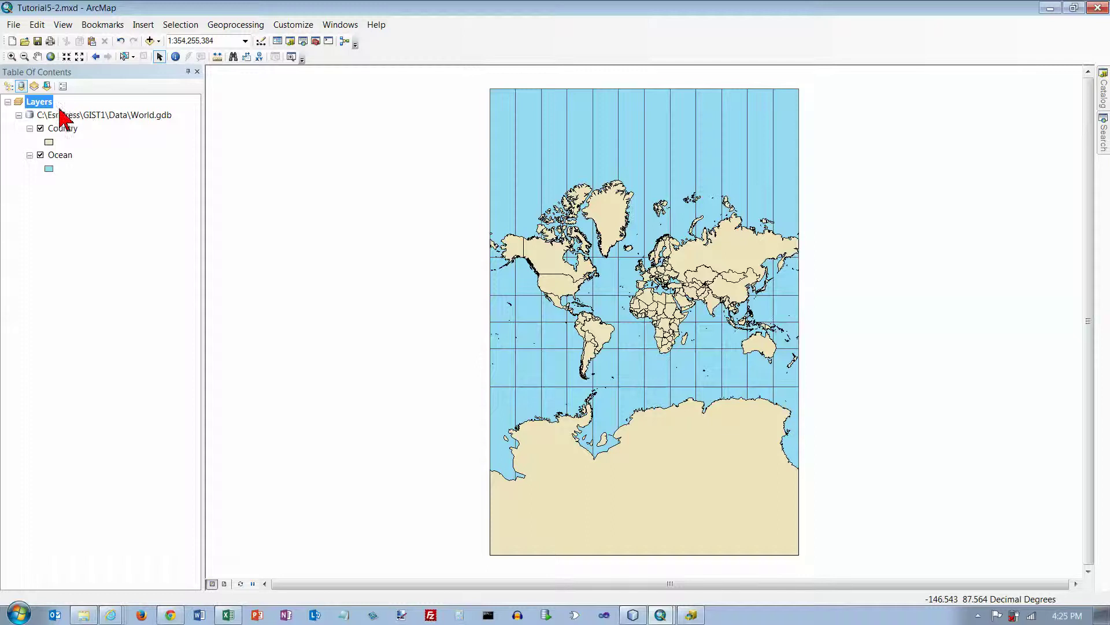
Step: Change the Layers data frame's projection to Hammer-Aitoff (world)
{"action": "right_click", "coordinate": [42, 103]}
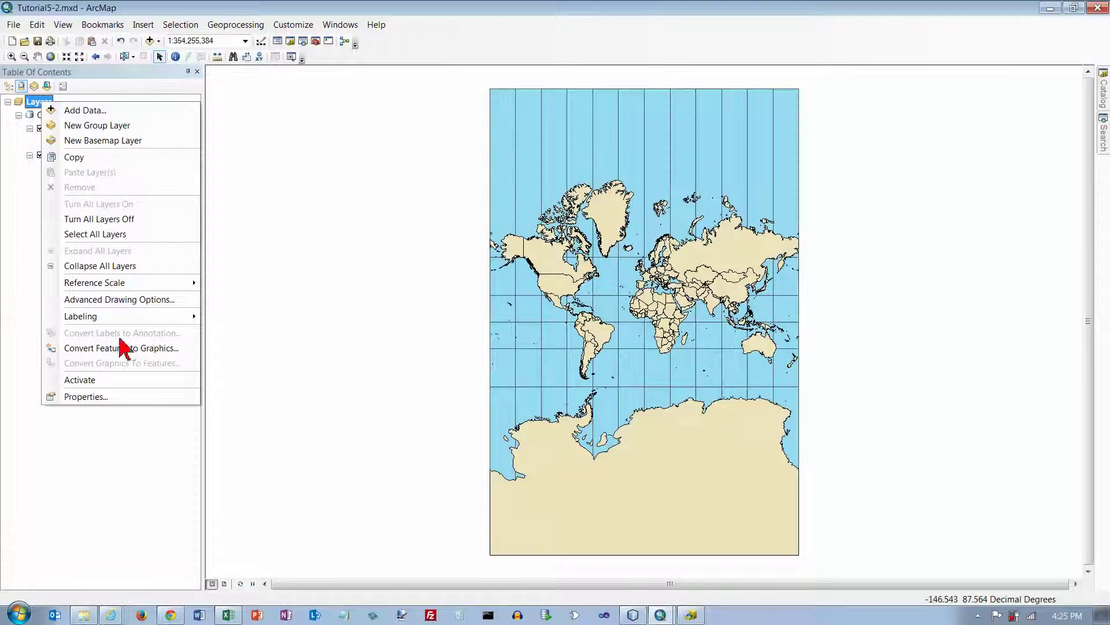
{"action": "left_click", "coordinate": [86, 396]}
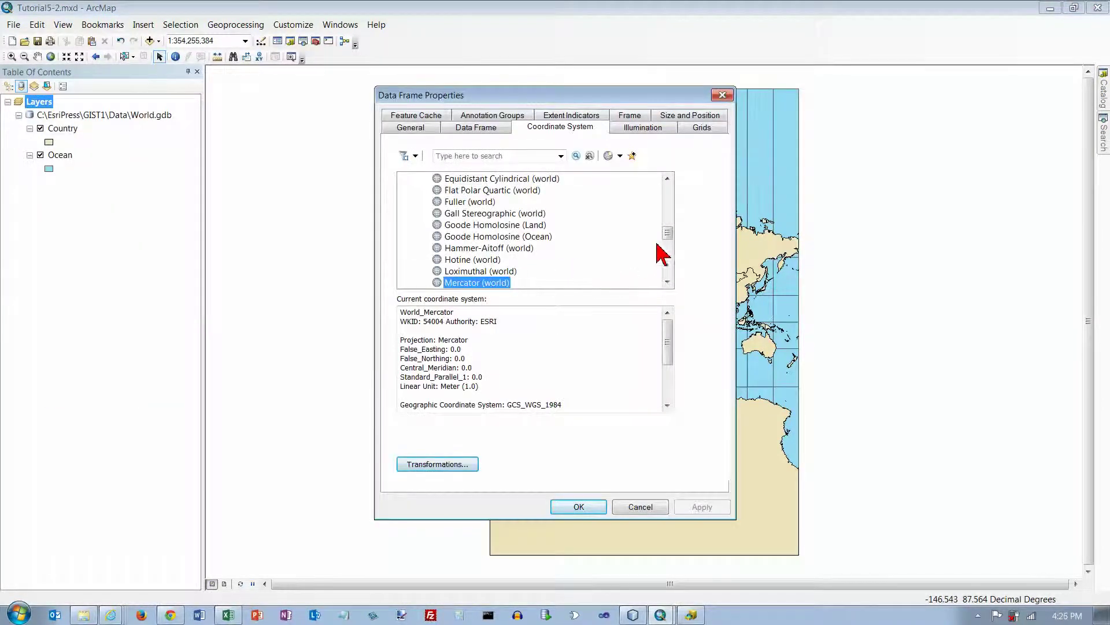
{"action": "left_click", "coordinate": [498, 249]}
{"action": "left_click", "coordinate": [580, 506]}
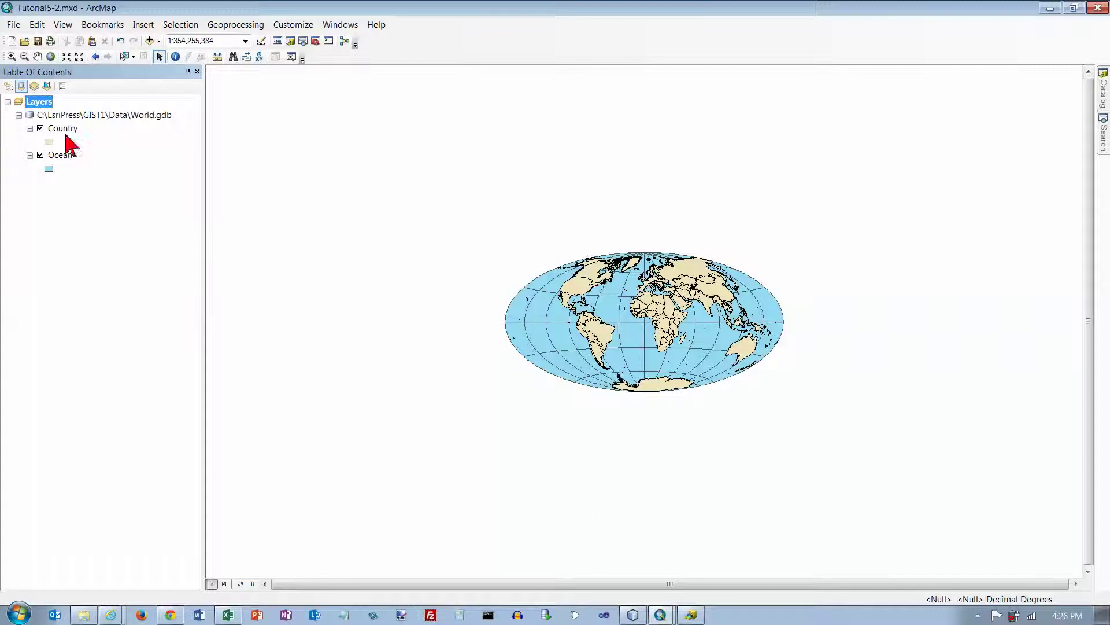
Step: Change the Layers data frame's projection to Robinson (world)
{"action": "right_click", "coordinate": [44, 107]}
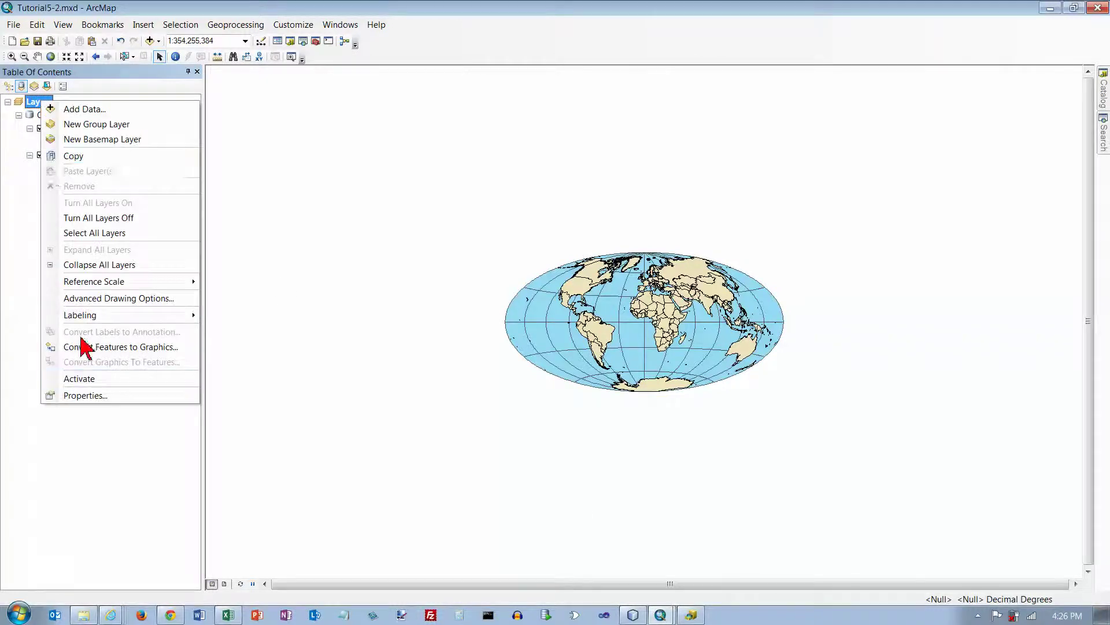
{"action": "left_click", "coordinate": [105, 396]}
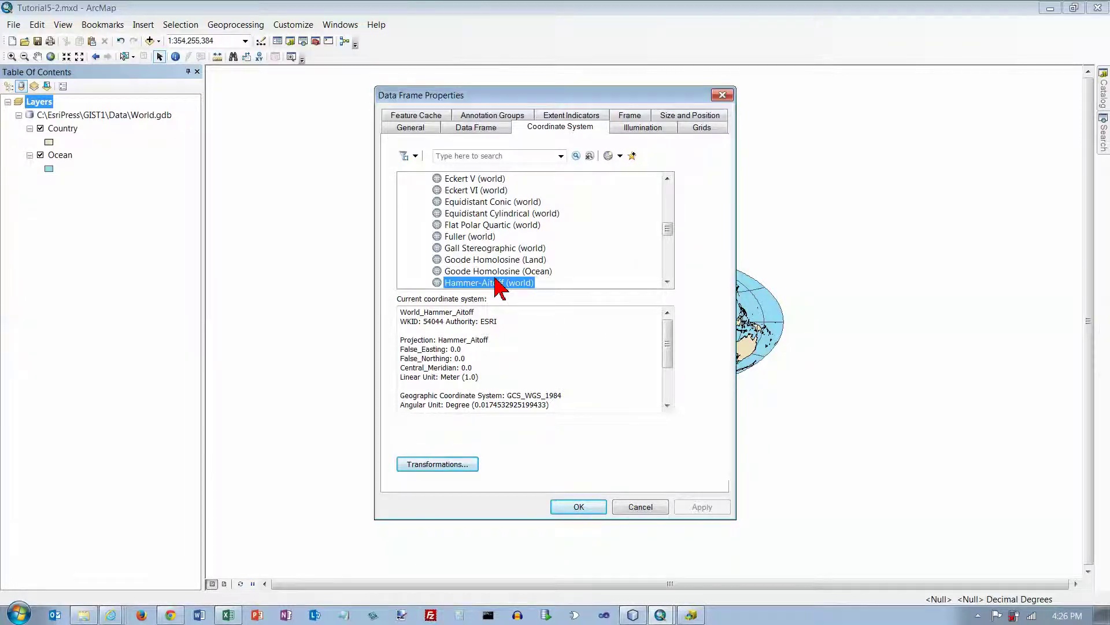
{"action": "left_click", "coordinate": [668, 266]}
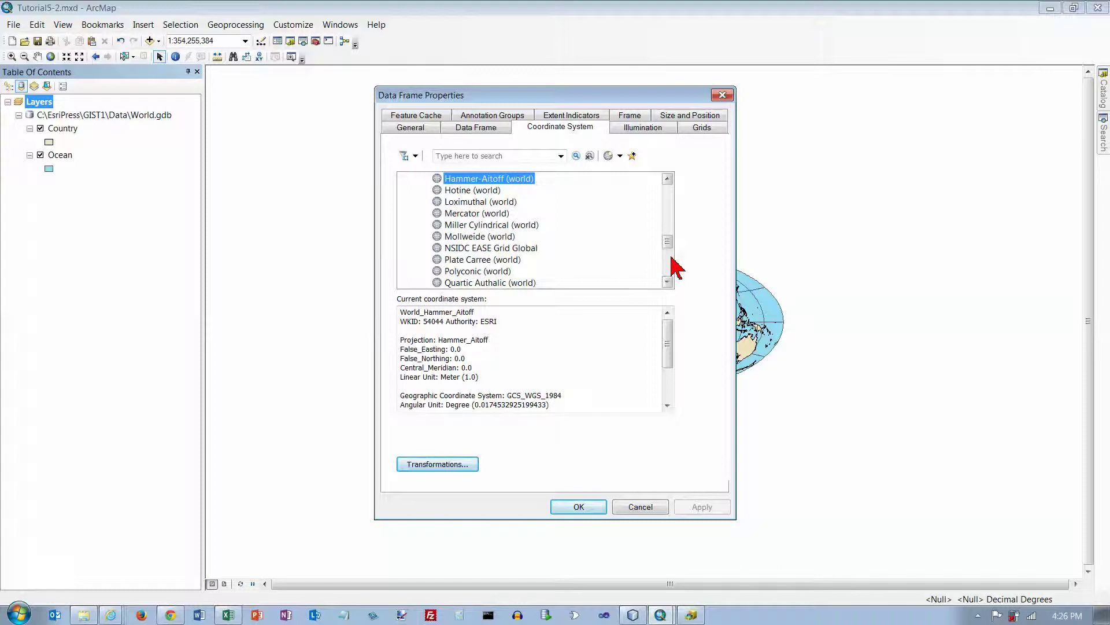
{"action": "left_click", "coordinate": [669, 257]}
{"action": "left_click", "coordinate": [456, 191]}
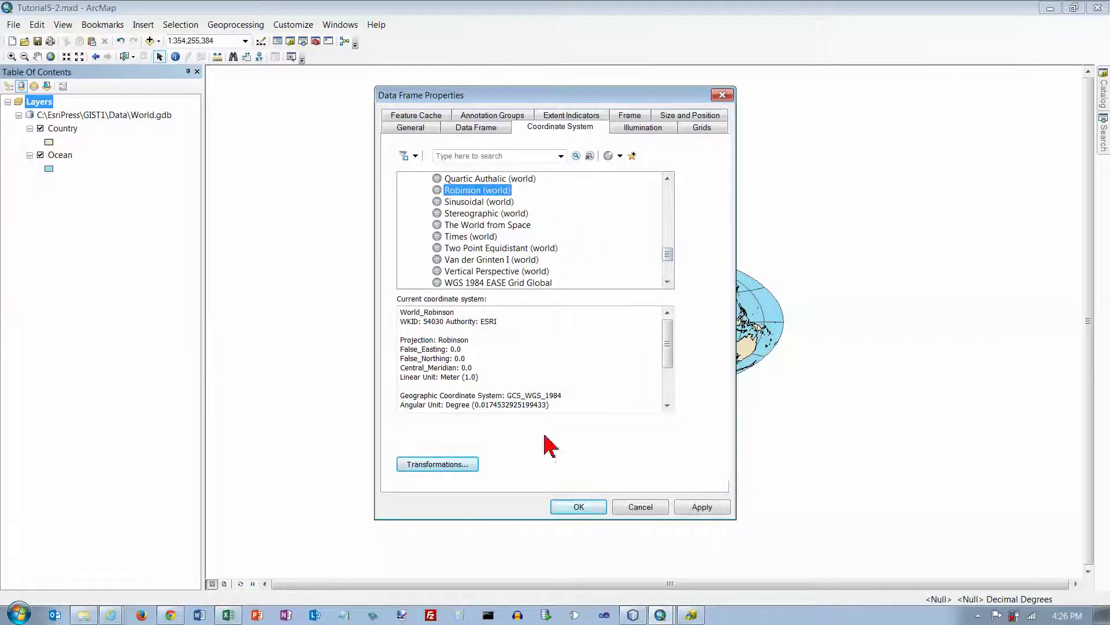
{"action": "left_click", "coordinate": [578, 507]}
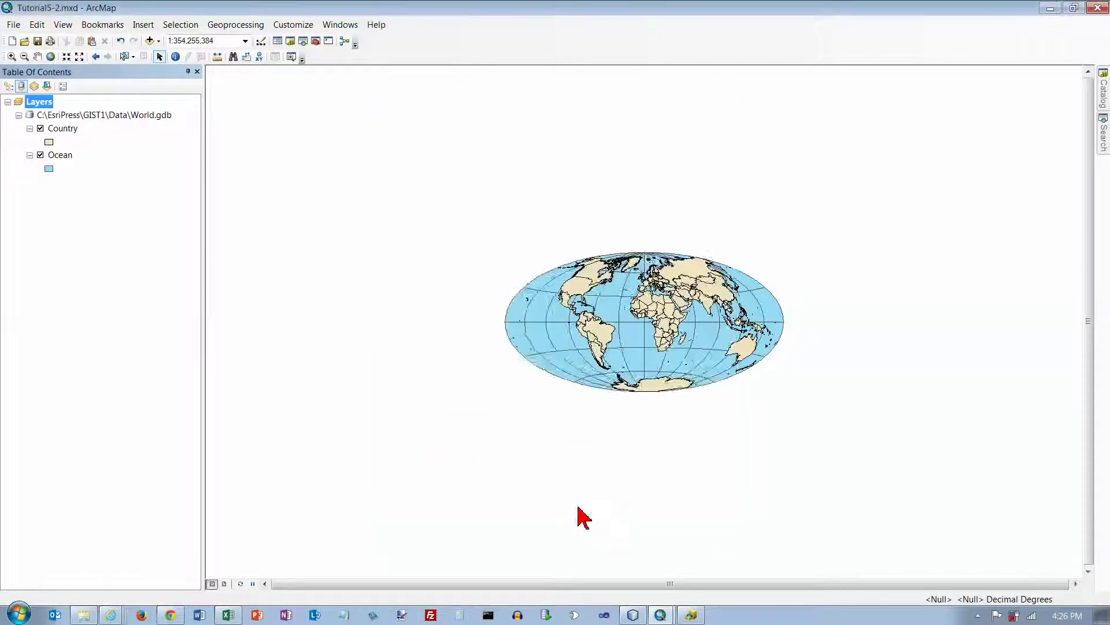
{"action": "left_click", "coordinate": [51, 56]}
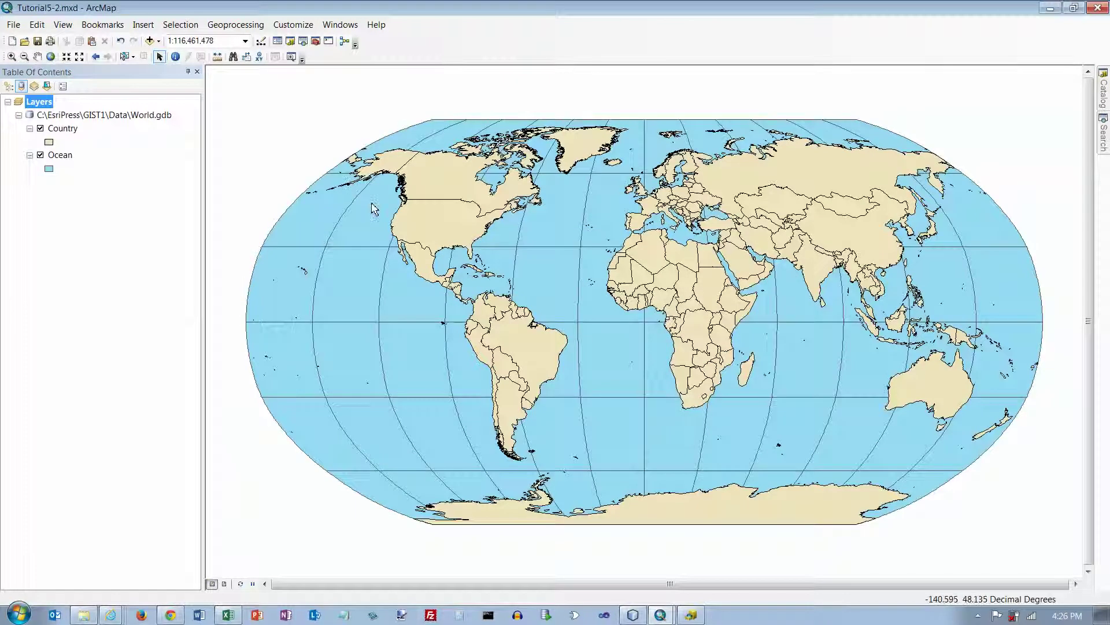